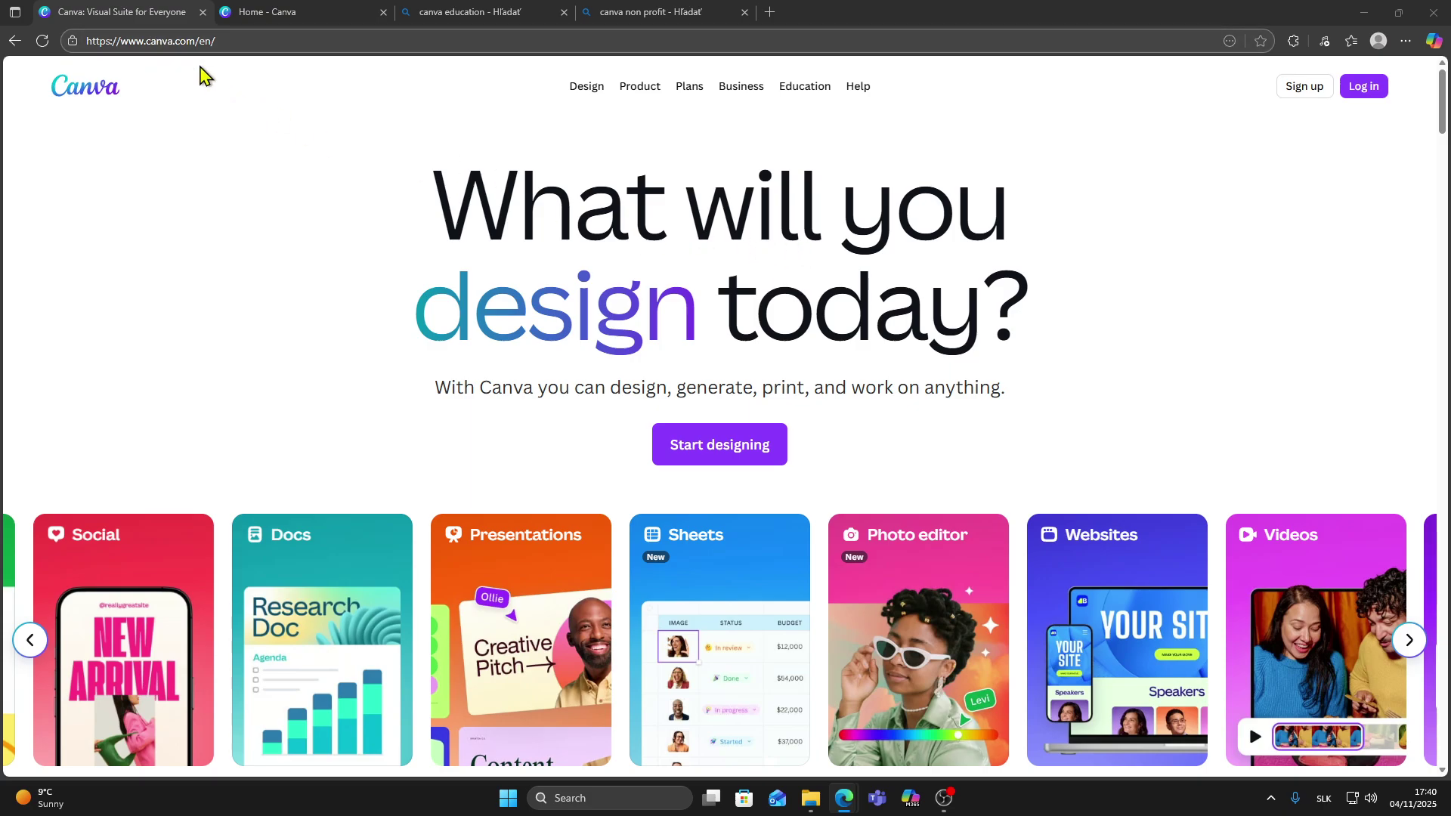
- Bring up the Canva log-in prompt and dismiss it, staying on the public homepage
left_click(1305, 86)
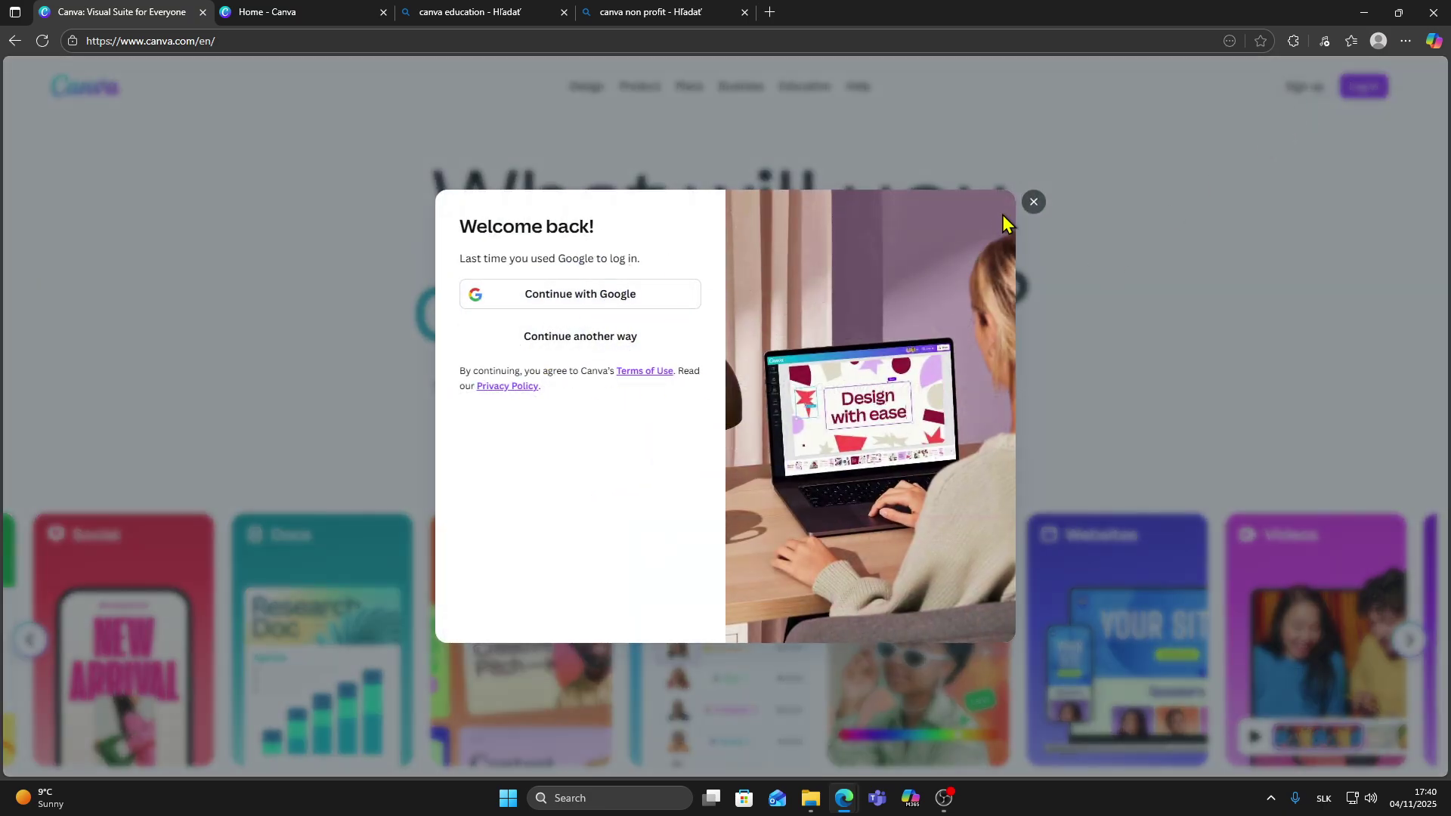
left_click(1033, 204)
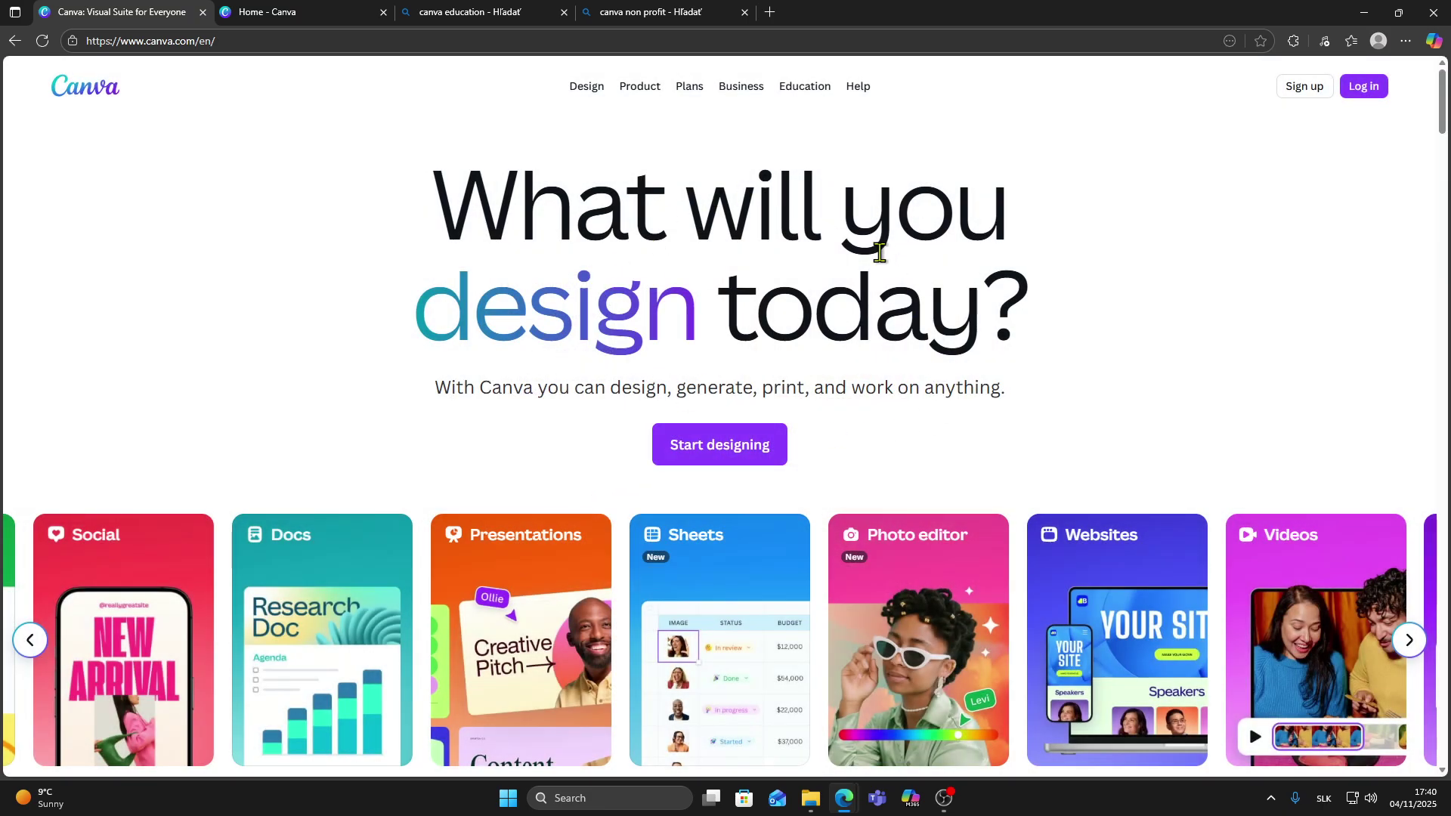
- From the Home dashboard, open the free trial offer, try Business, then reselect Canva Pro
left_click(279, 12)
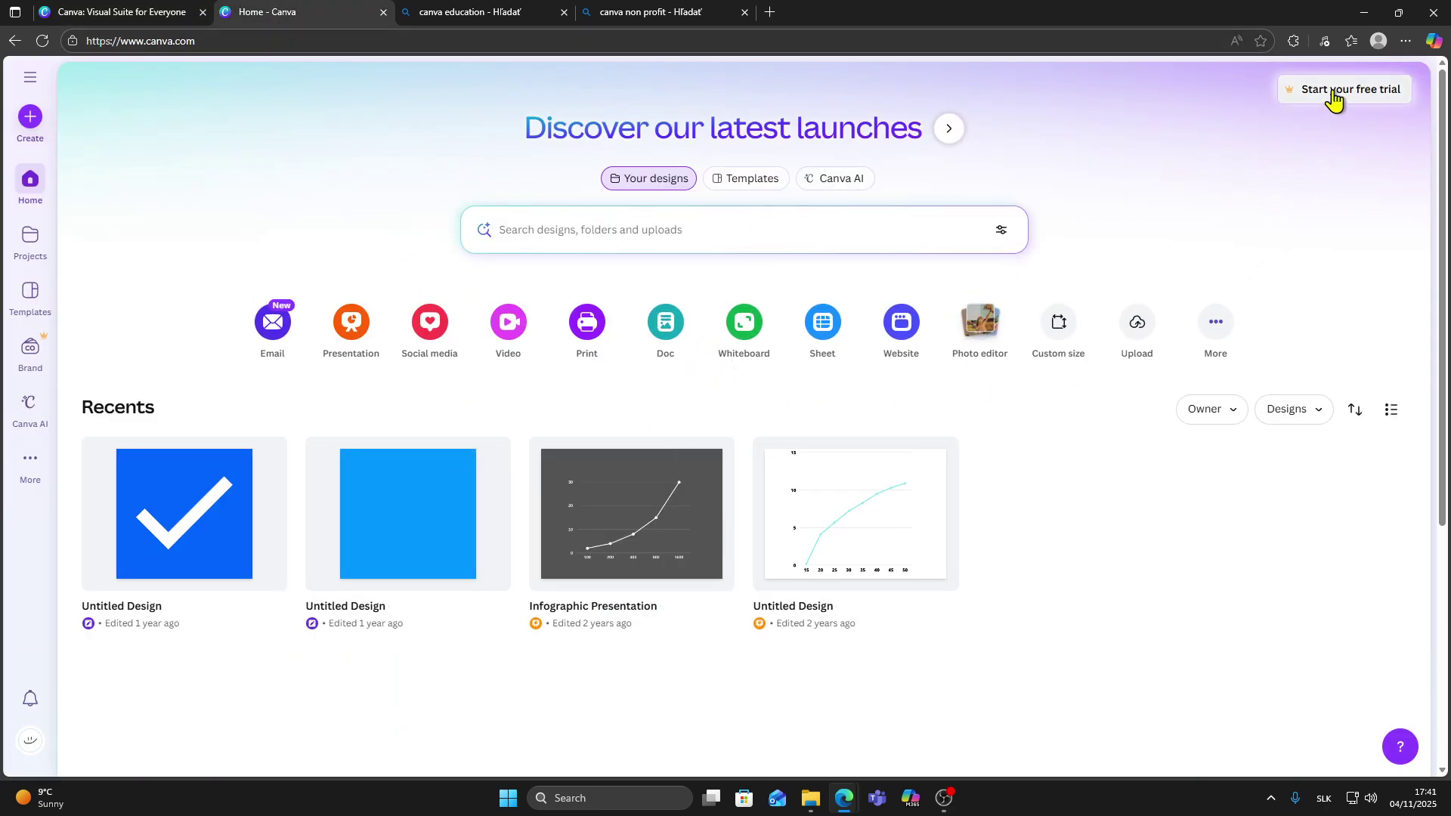
left_click(1335, 100)
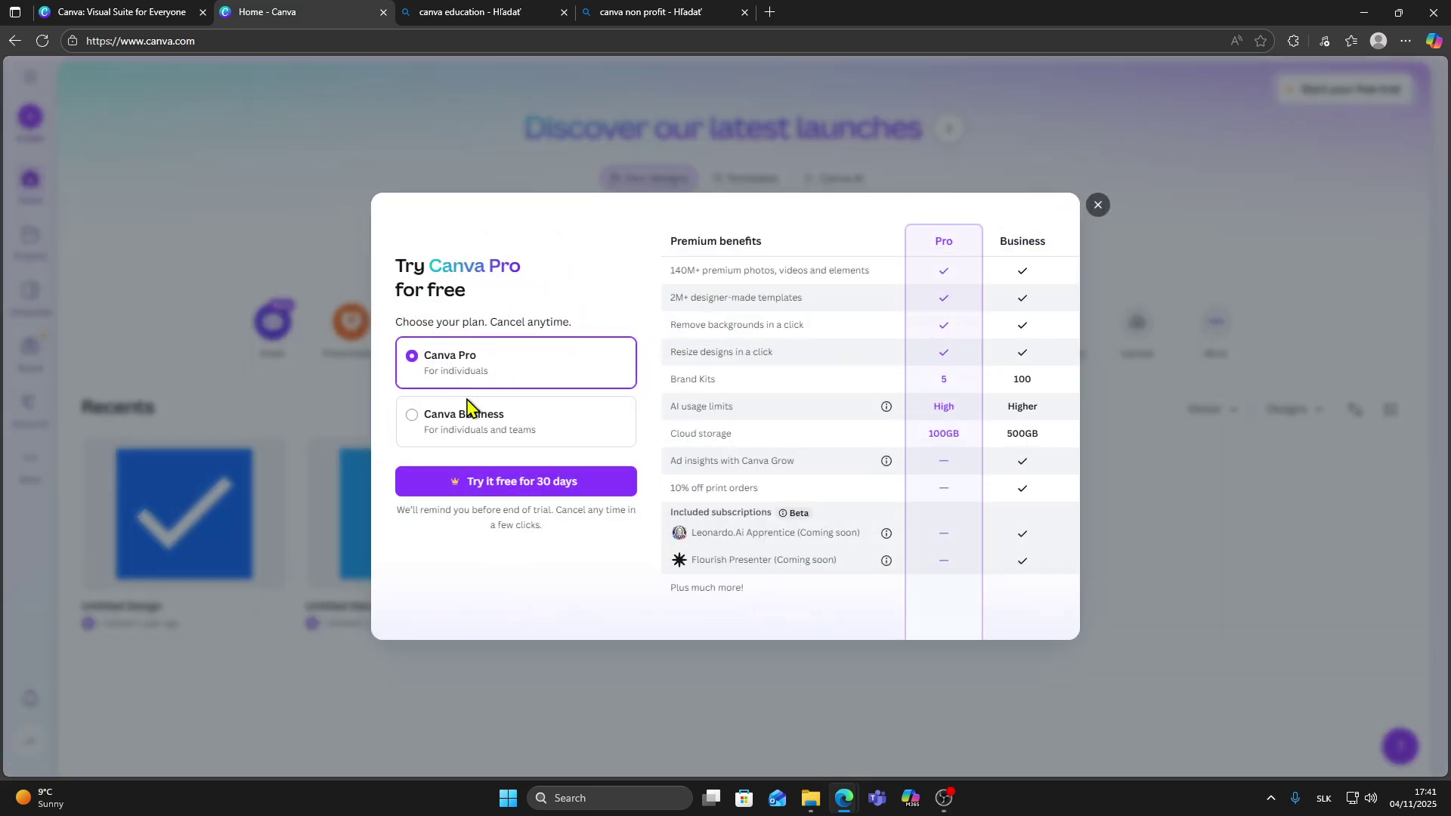
left_click(437, 432)
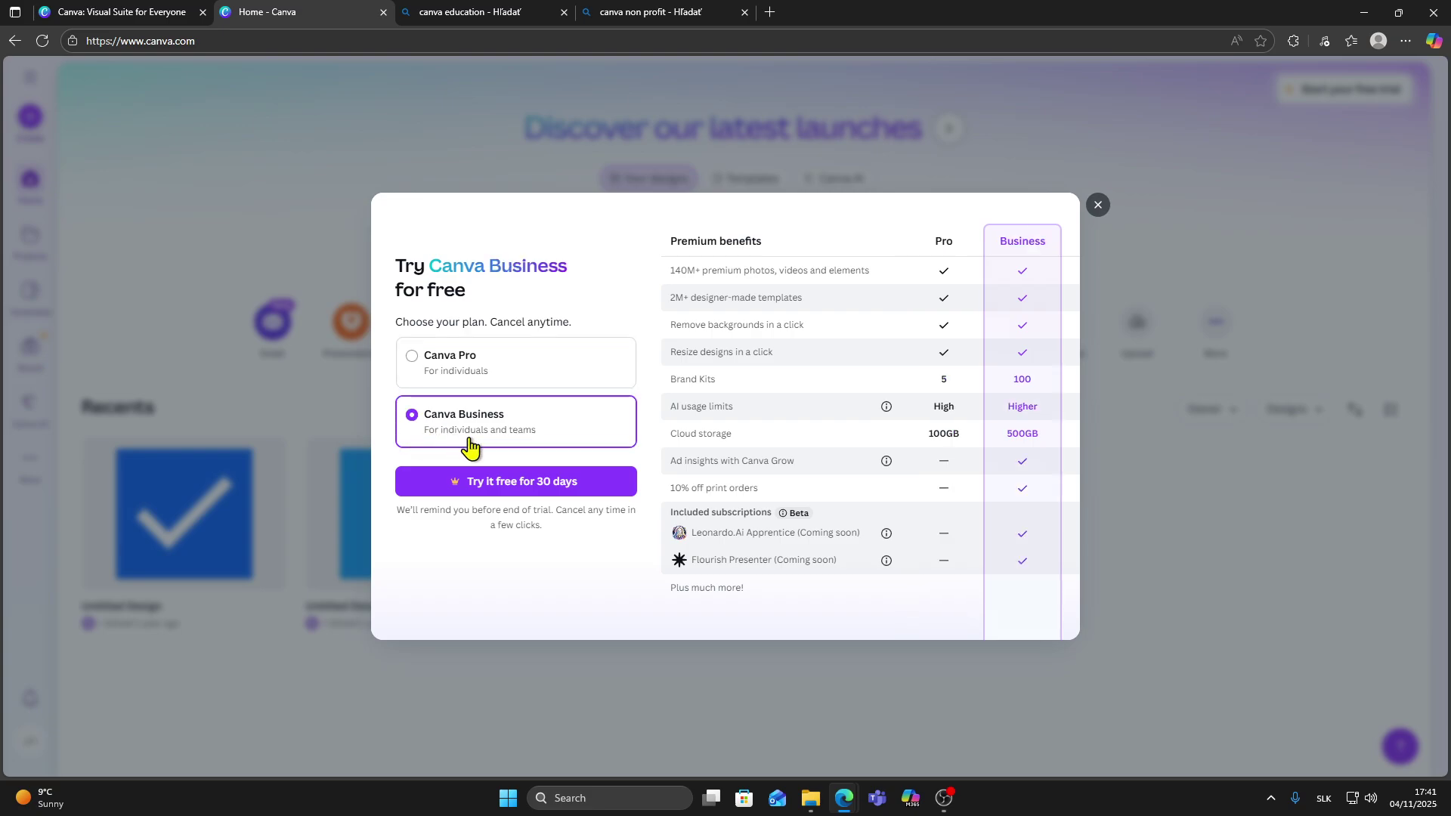
left_click(531, 376)
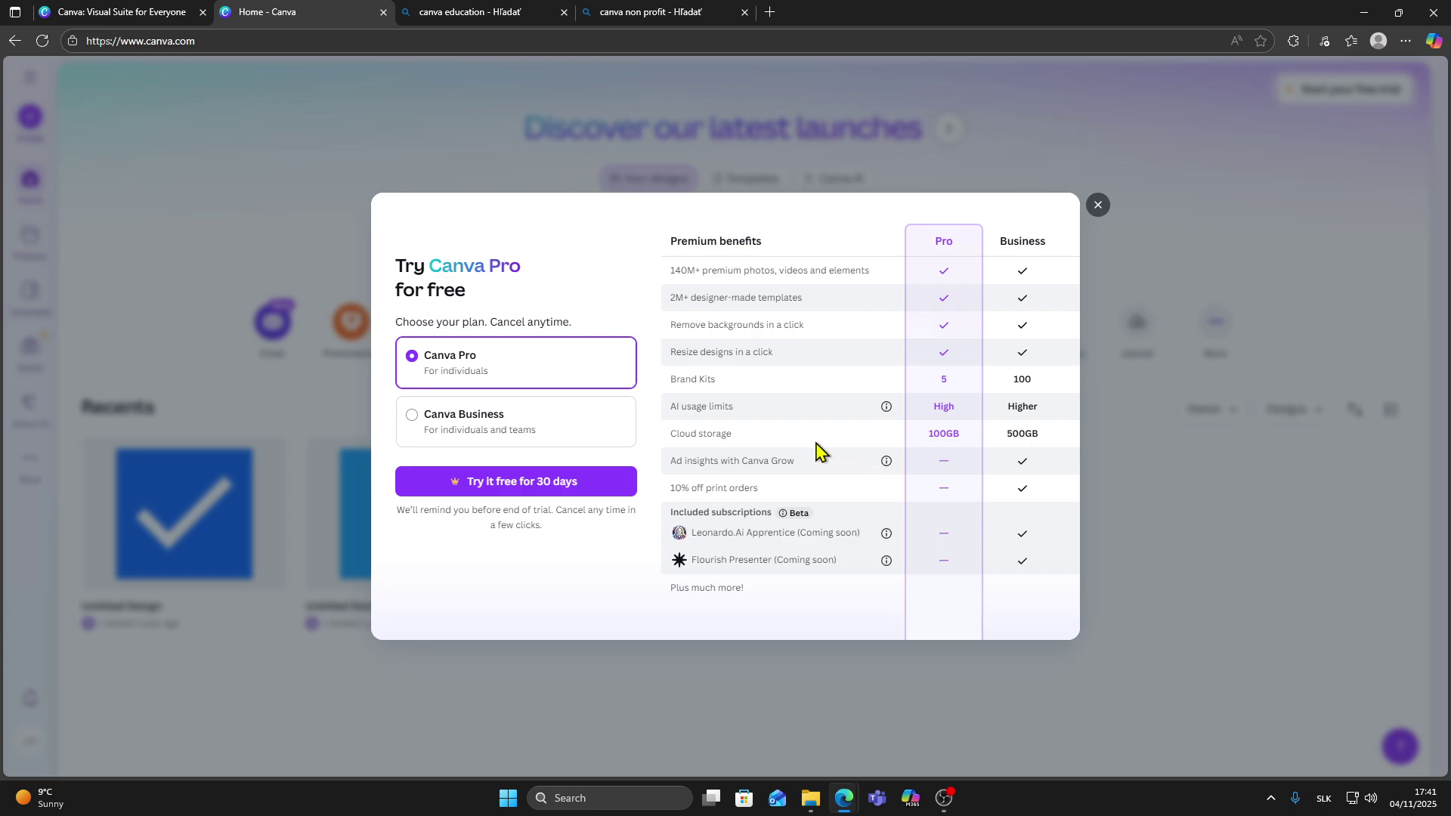
- Start the 30-day Pro trial with monthly billing, reach the card payment form, then close checkout
left_click(508, 495)
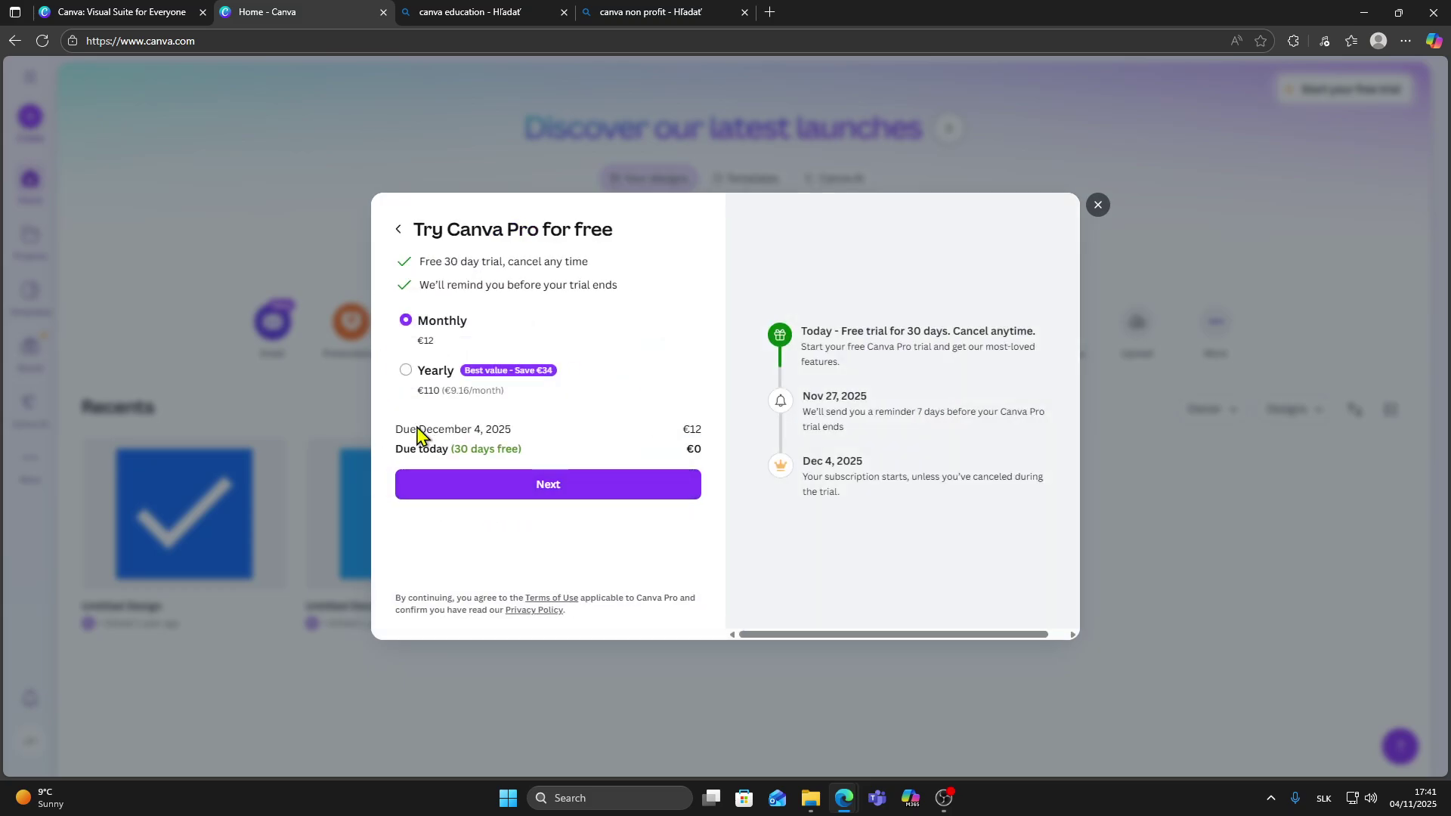
left_click(406, 370)
left_click(407, 320)
left_click(547, 485)
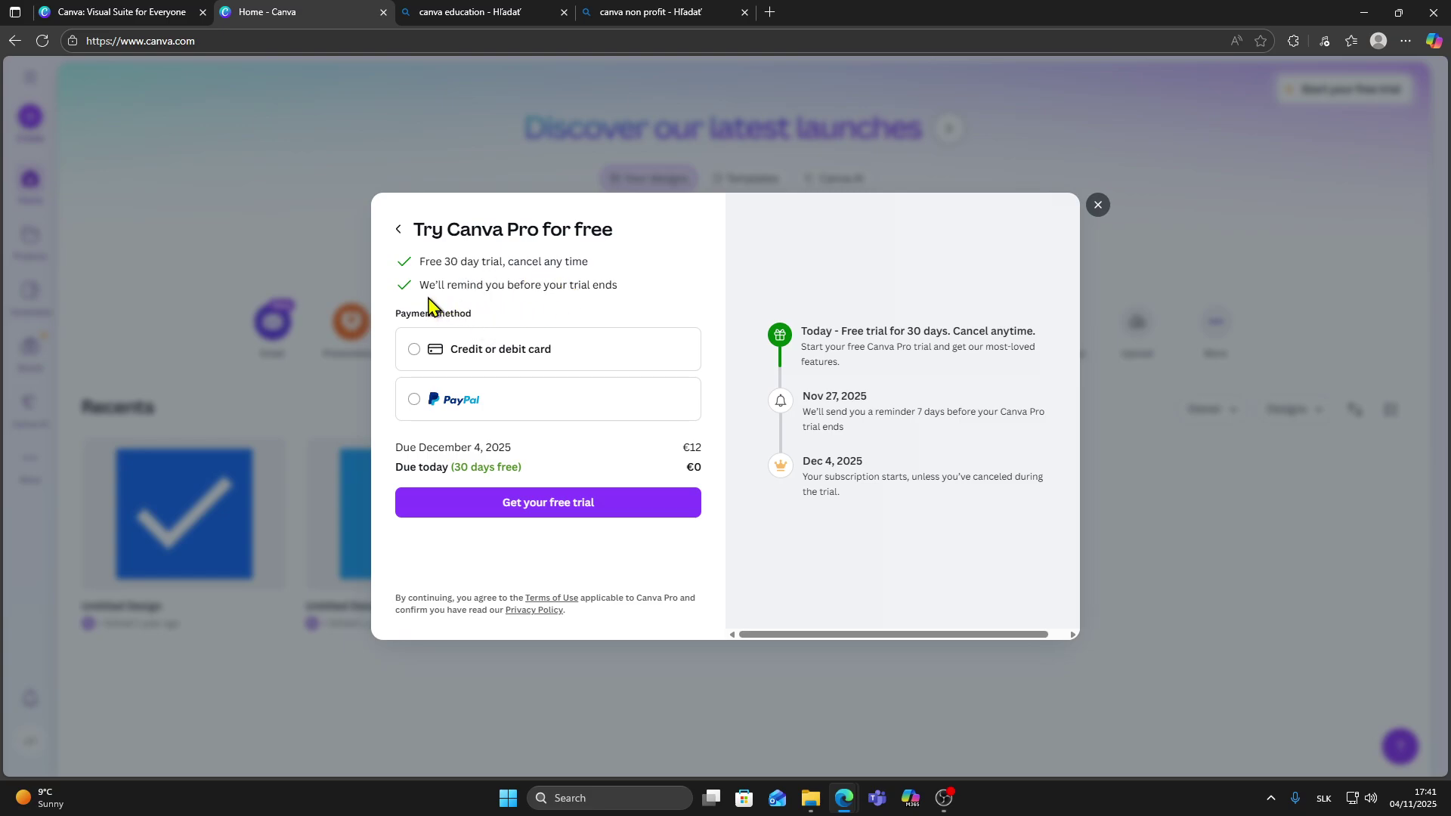
left_click(479, 363)
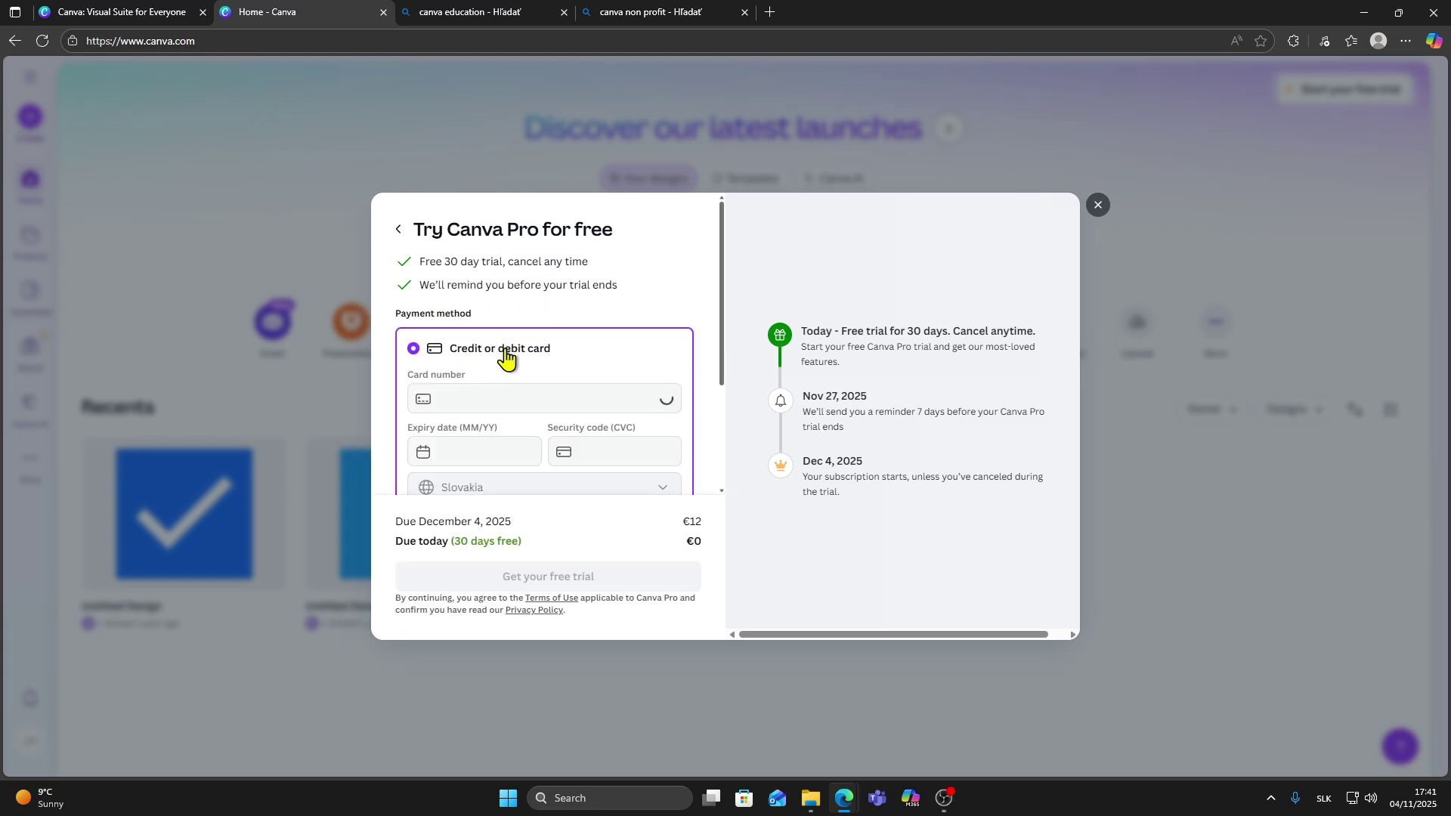
scroll(533, 340, "down", 2)
scroll(568, 330, "down", 2)
scroll(579, 330, "down", 1)
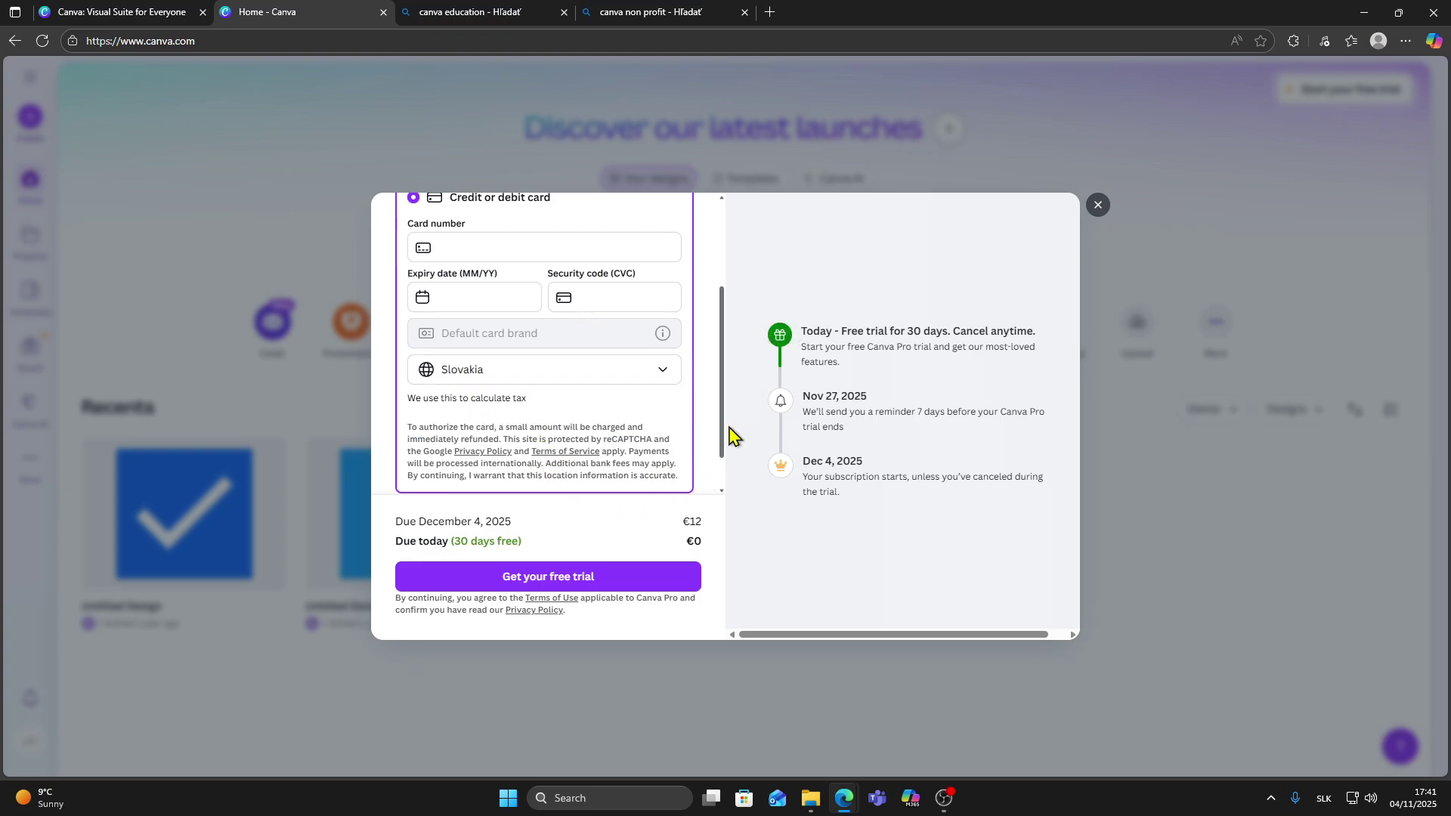
scroll(691, 386, "up", 2)
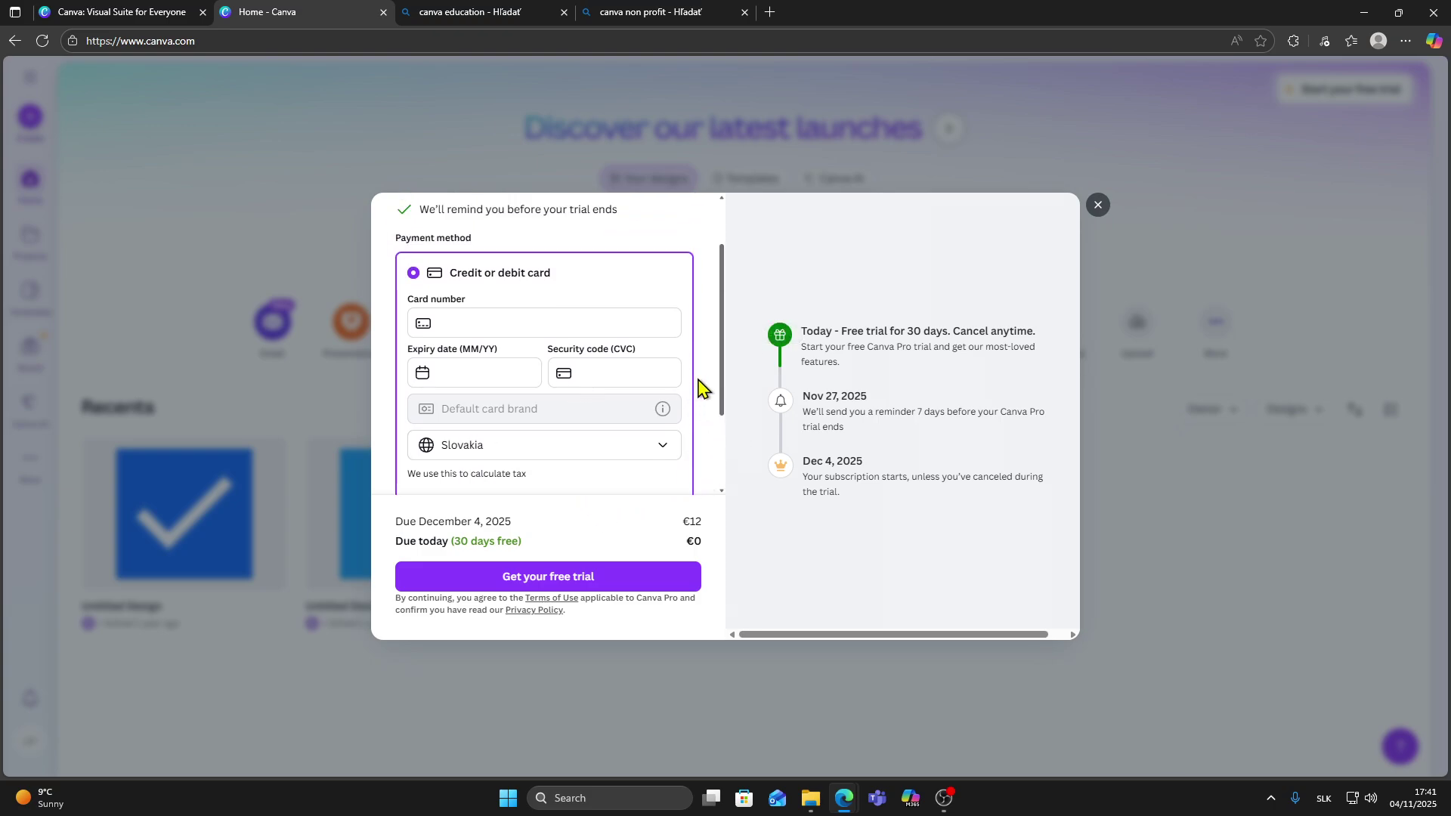
scroll(700, 388, "down", 3)
scroll(696, 393, "up", 3)
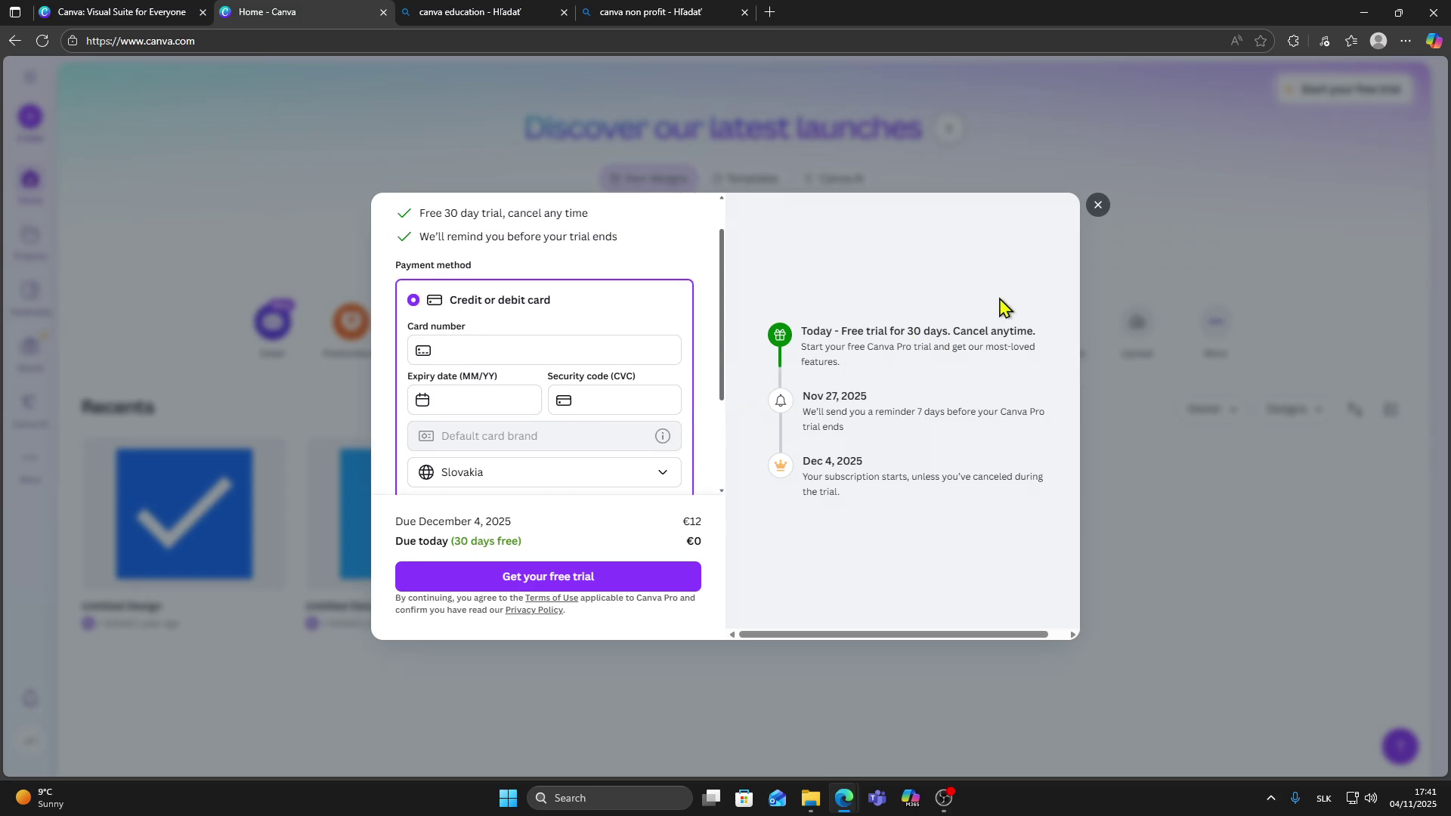
left_click(1099, 205)
- Switch to the 'canva education' Bing results tab and select the search query text
left_click(477, 12)
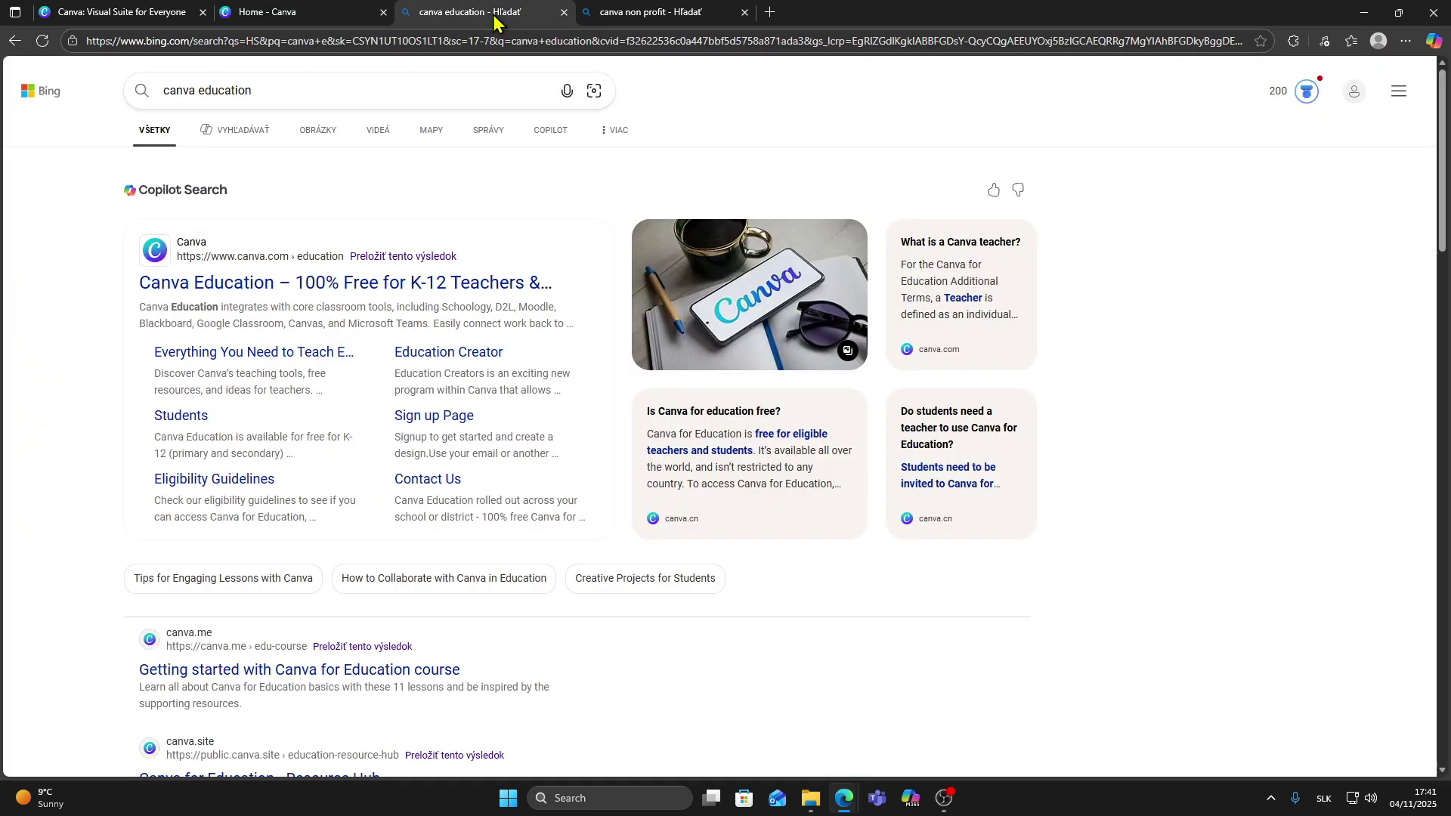
mouse_move(340, 90)
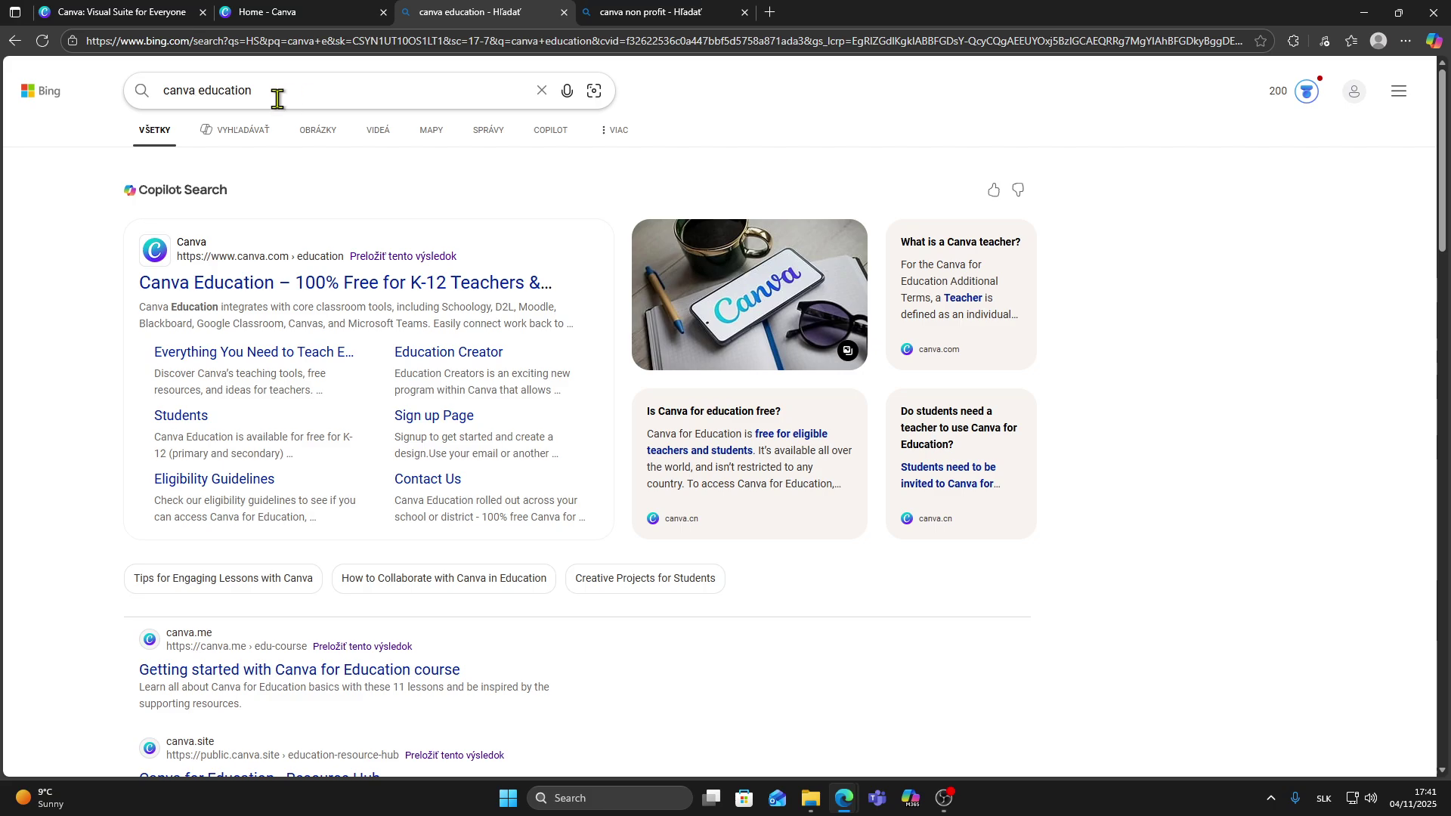
left_click_drag(262, 90, 159, 90)
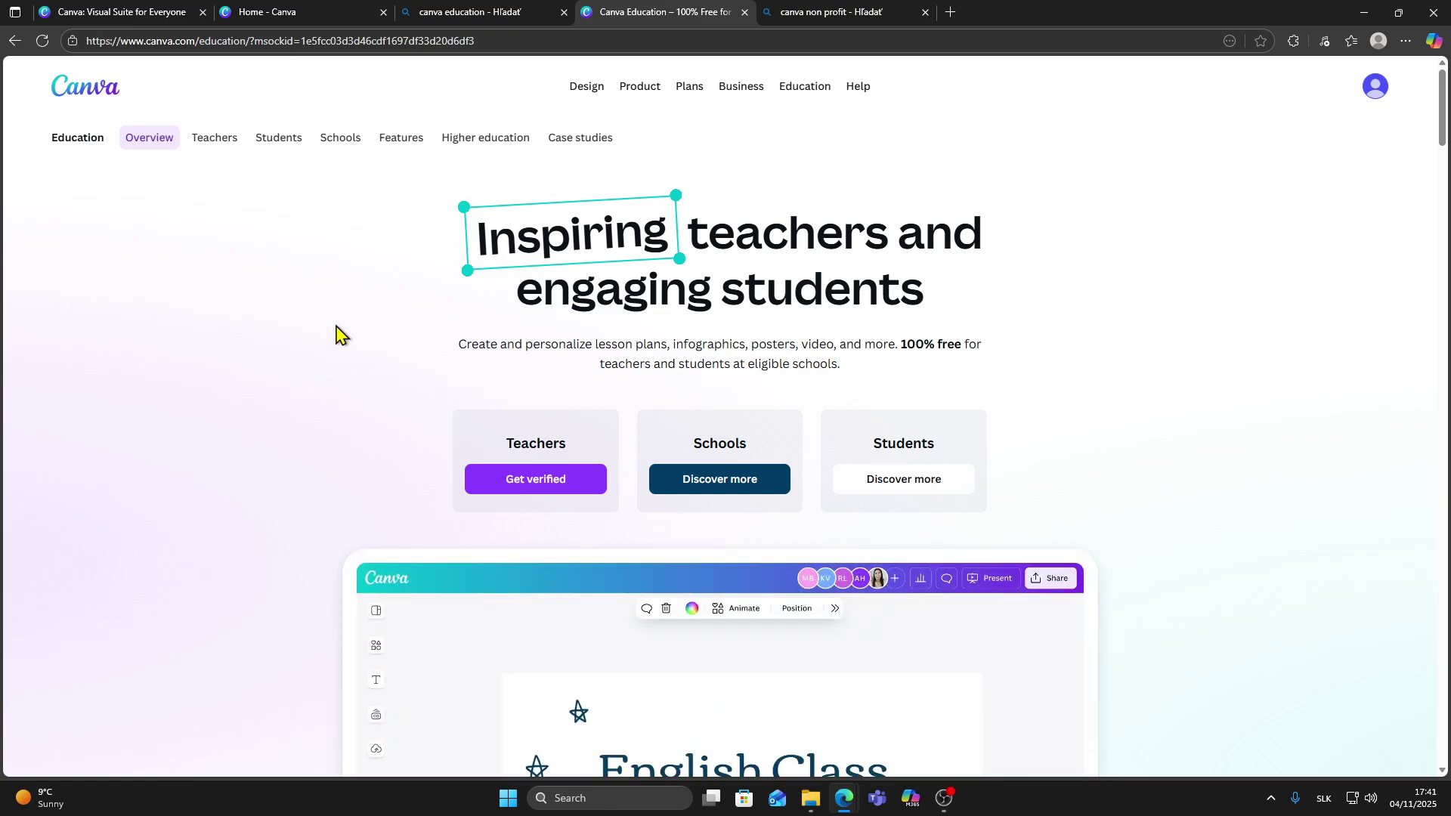
scroll(476, 292, "down", 1)
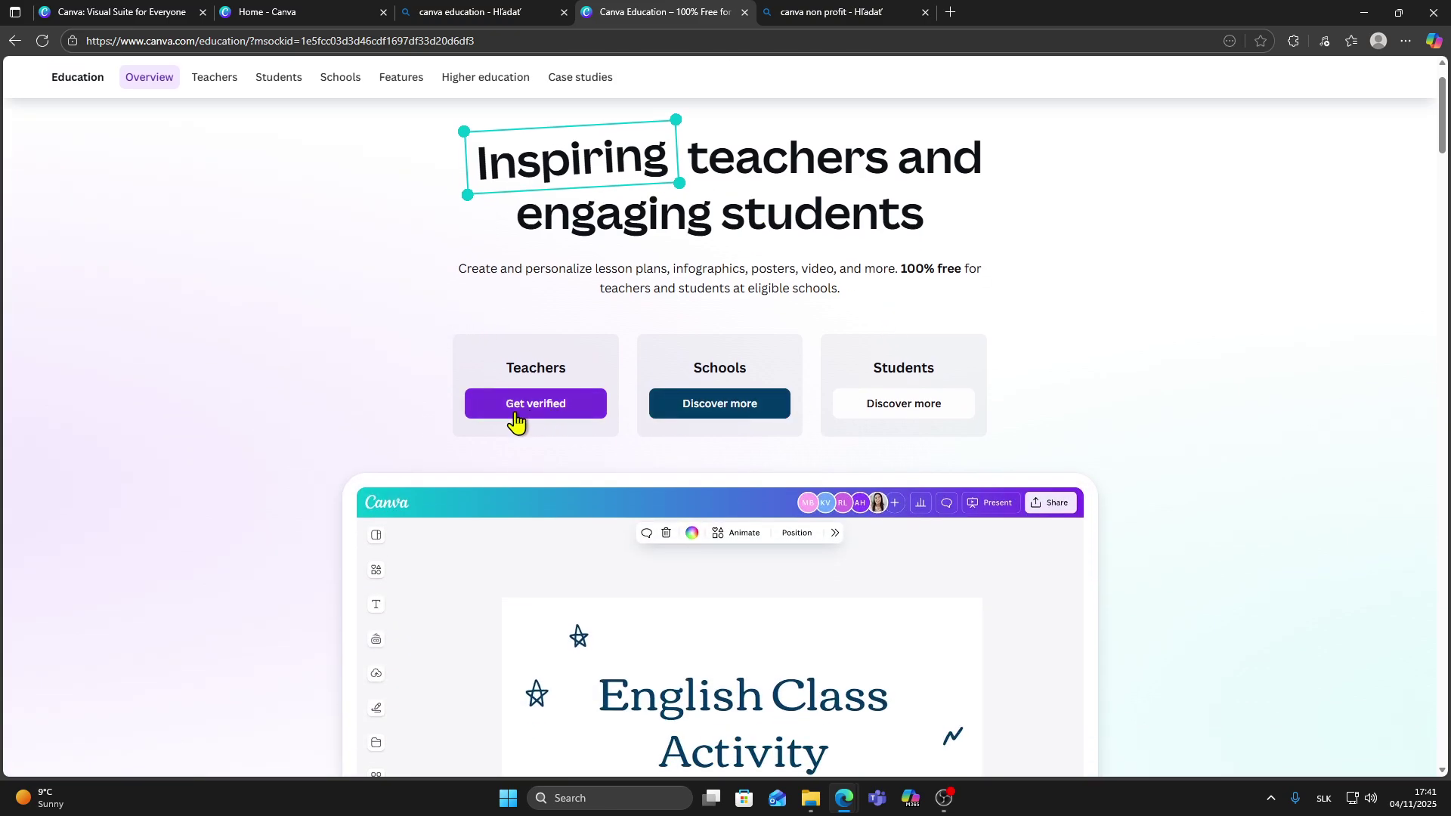
- Open the Teachers 'Get verified' form for free premium Canva, then close it
left_click(557, 411)
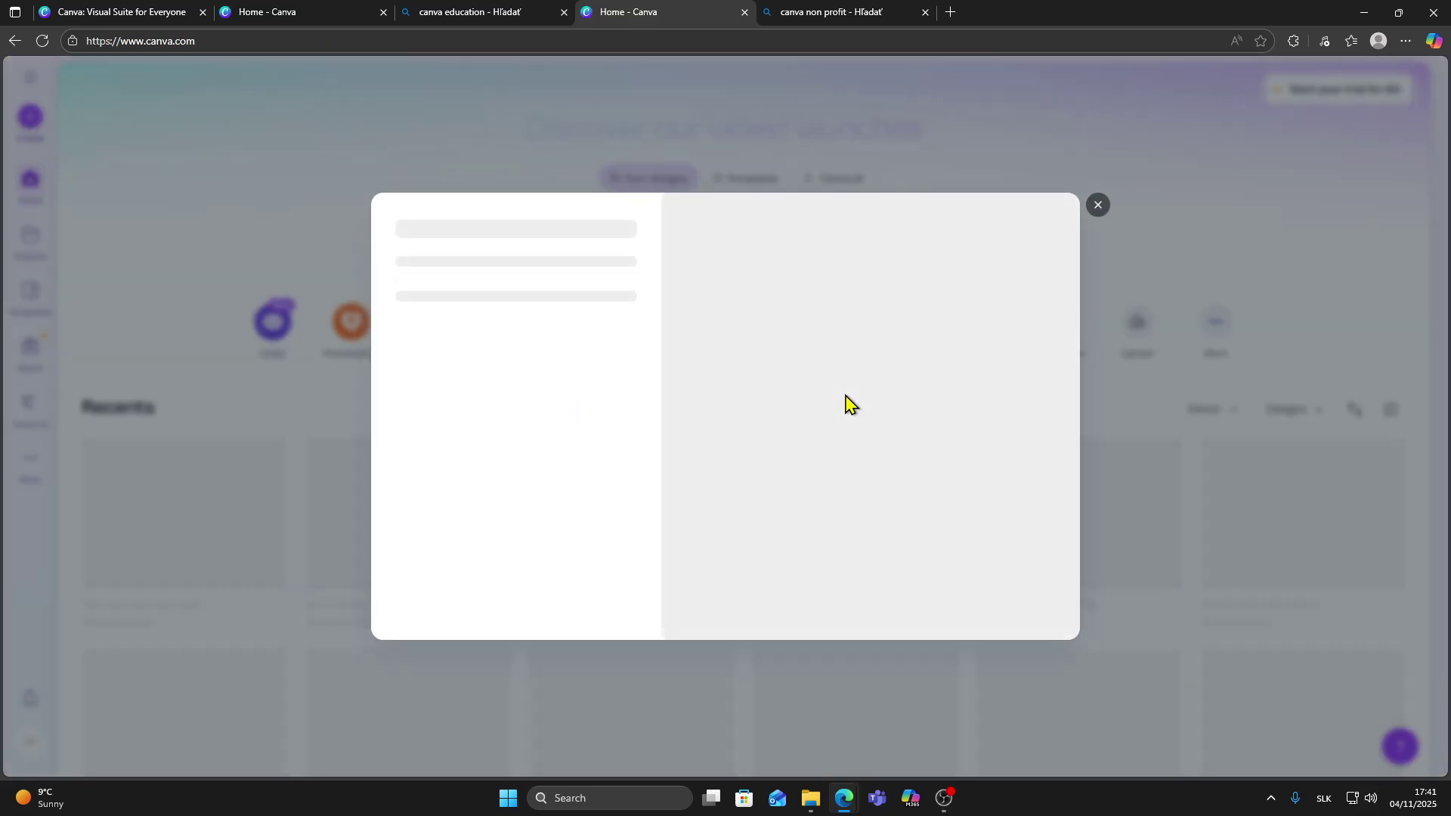
scroll(536, 402, "down", 2)
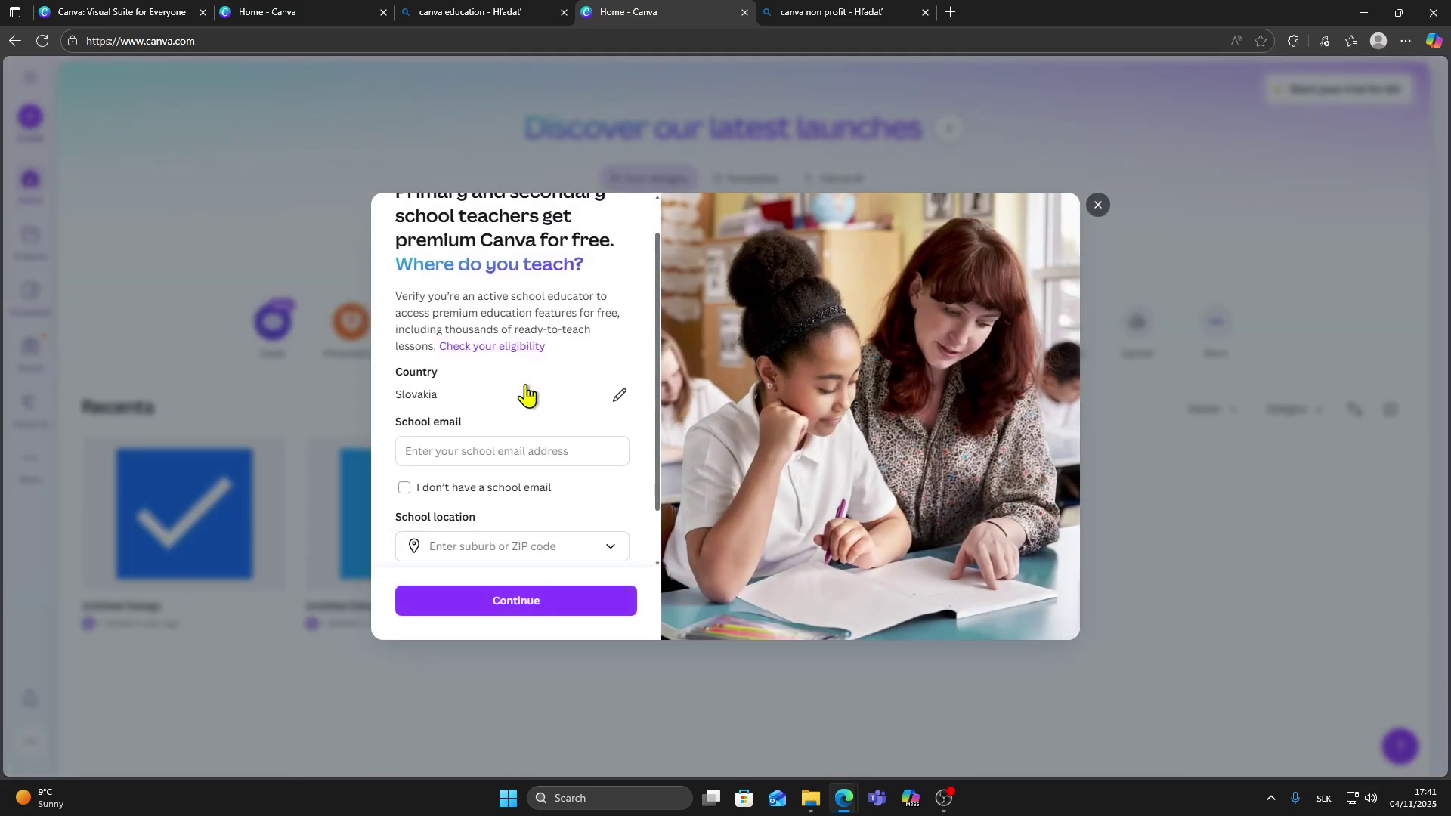
scroll(537, 397, "down", 1)
scroll(535, 392, "up", 3)
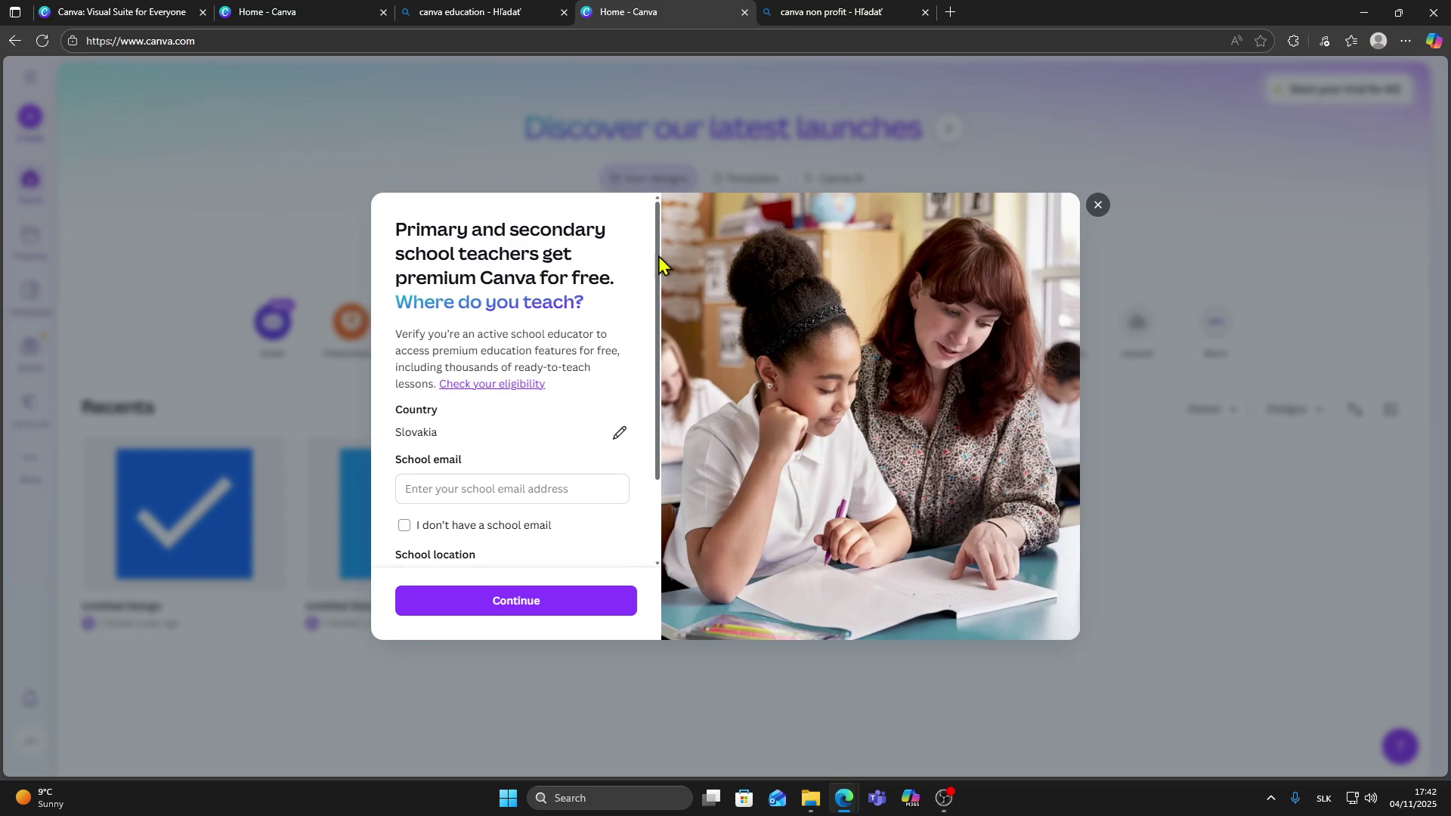
left_click(1097, 204)
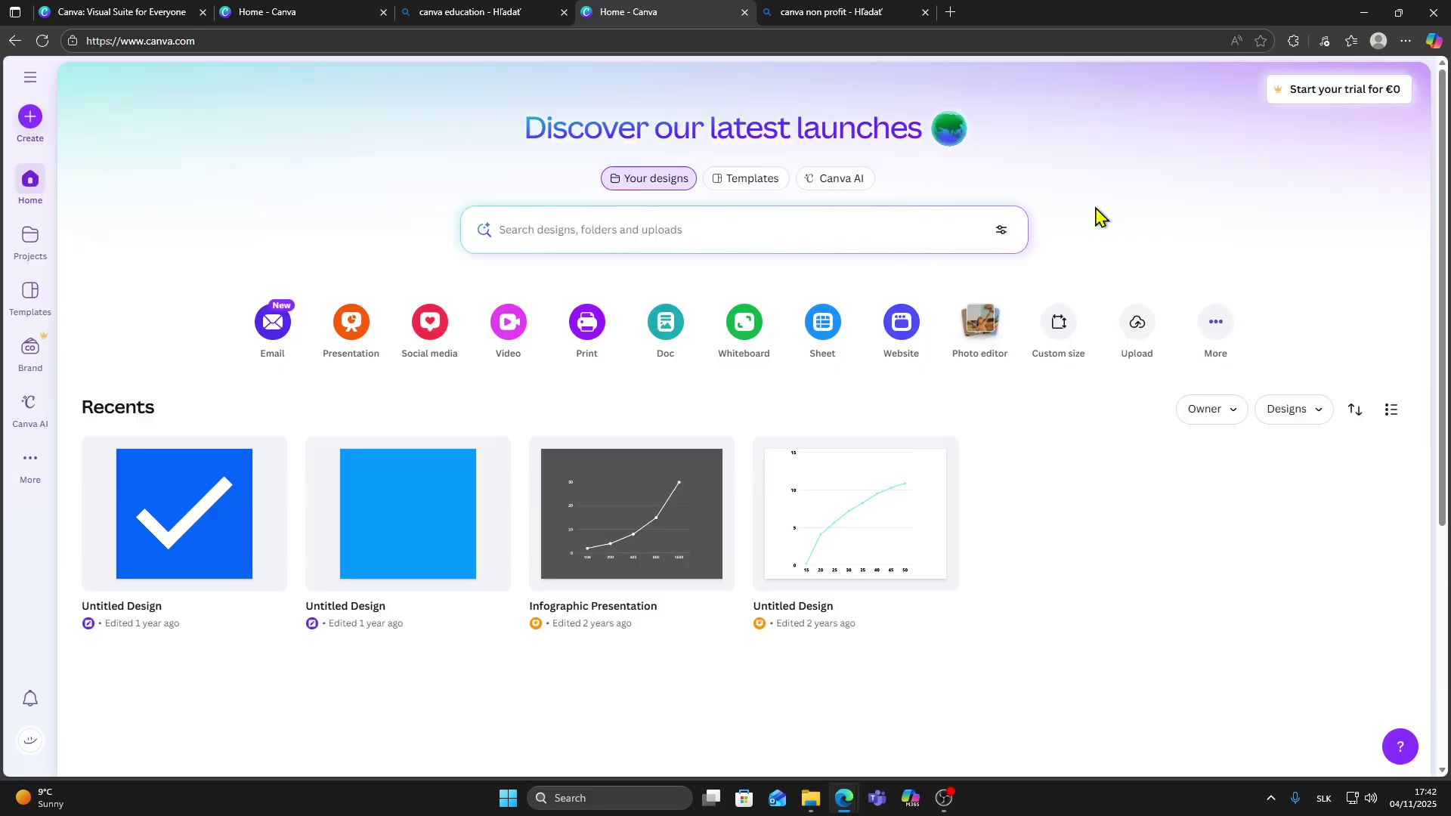
- On the 'canva non profit' Bing results, highlight the Copilot summary, then open Canva's nonprofit page
left_click(812, 11)
scroll(454, 249, "up", 5)
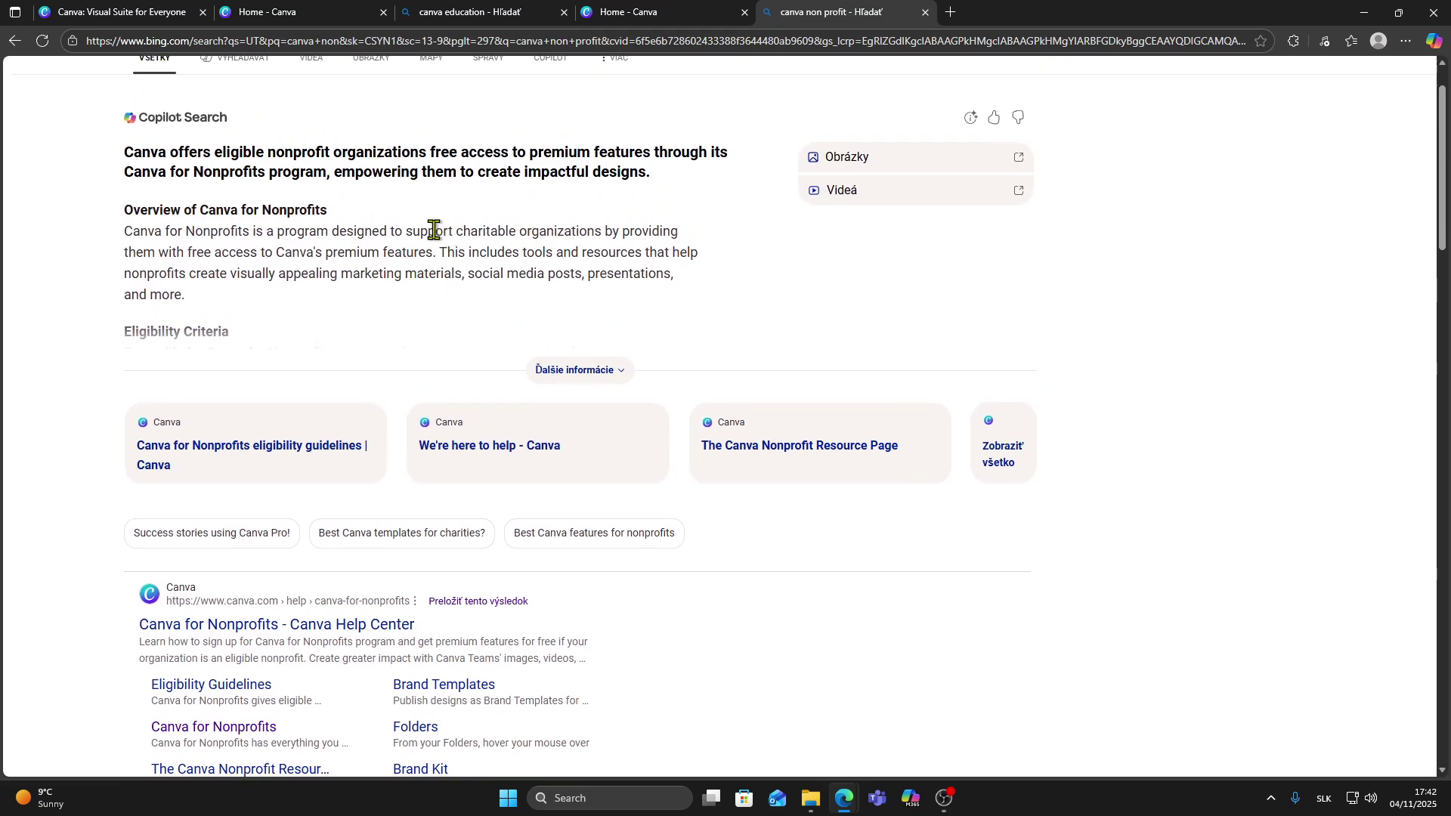
left_click_drag(114, 224, 651, 246)
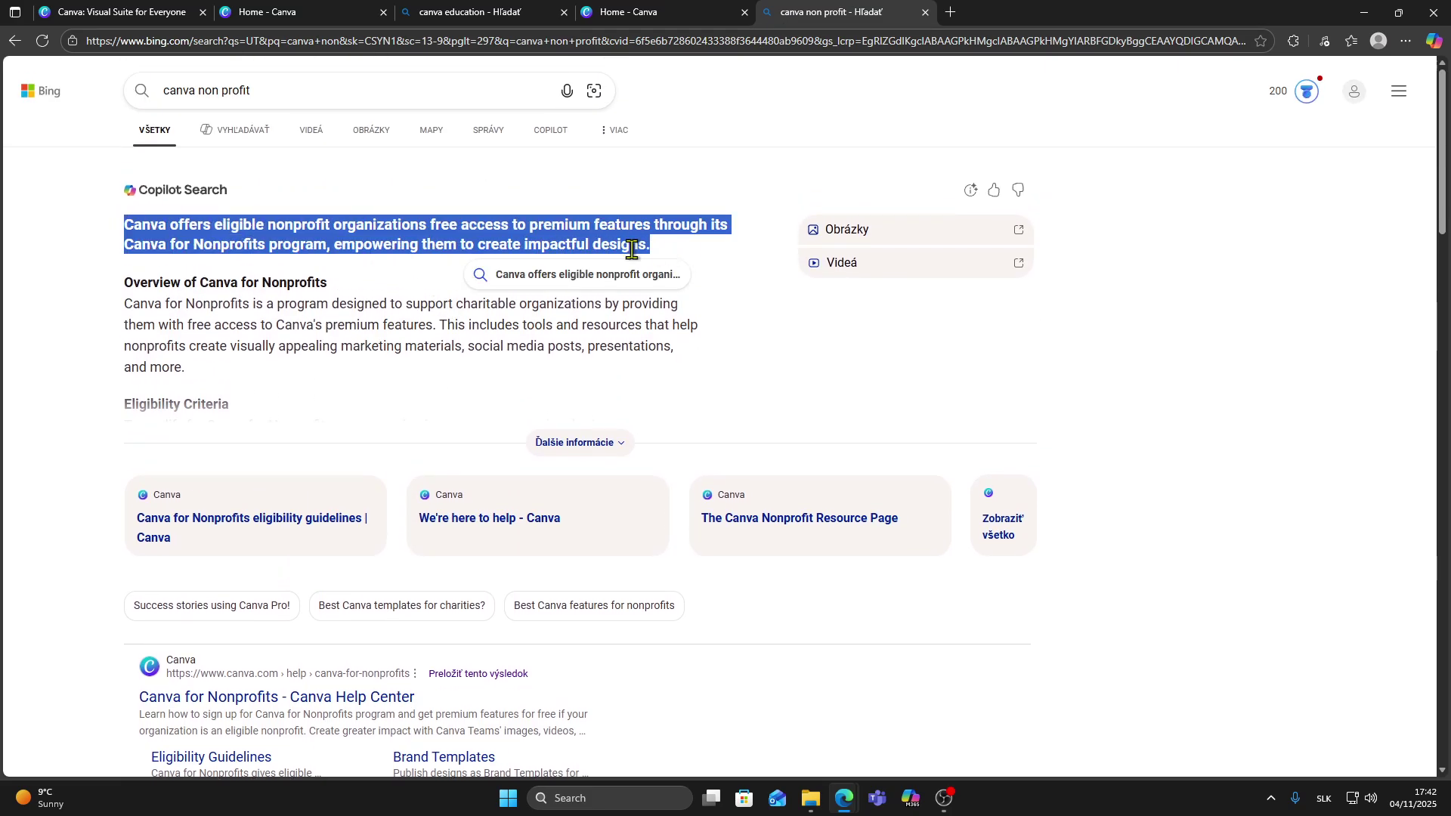
left_click(445, 292)
scroll(317, 288, "down", 5)
scroll(318, 306, "down", 2)
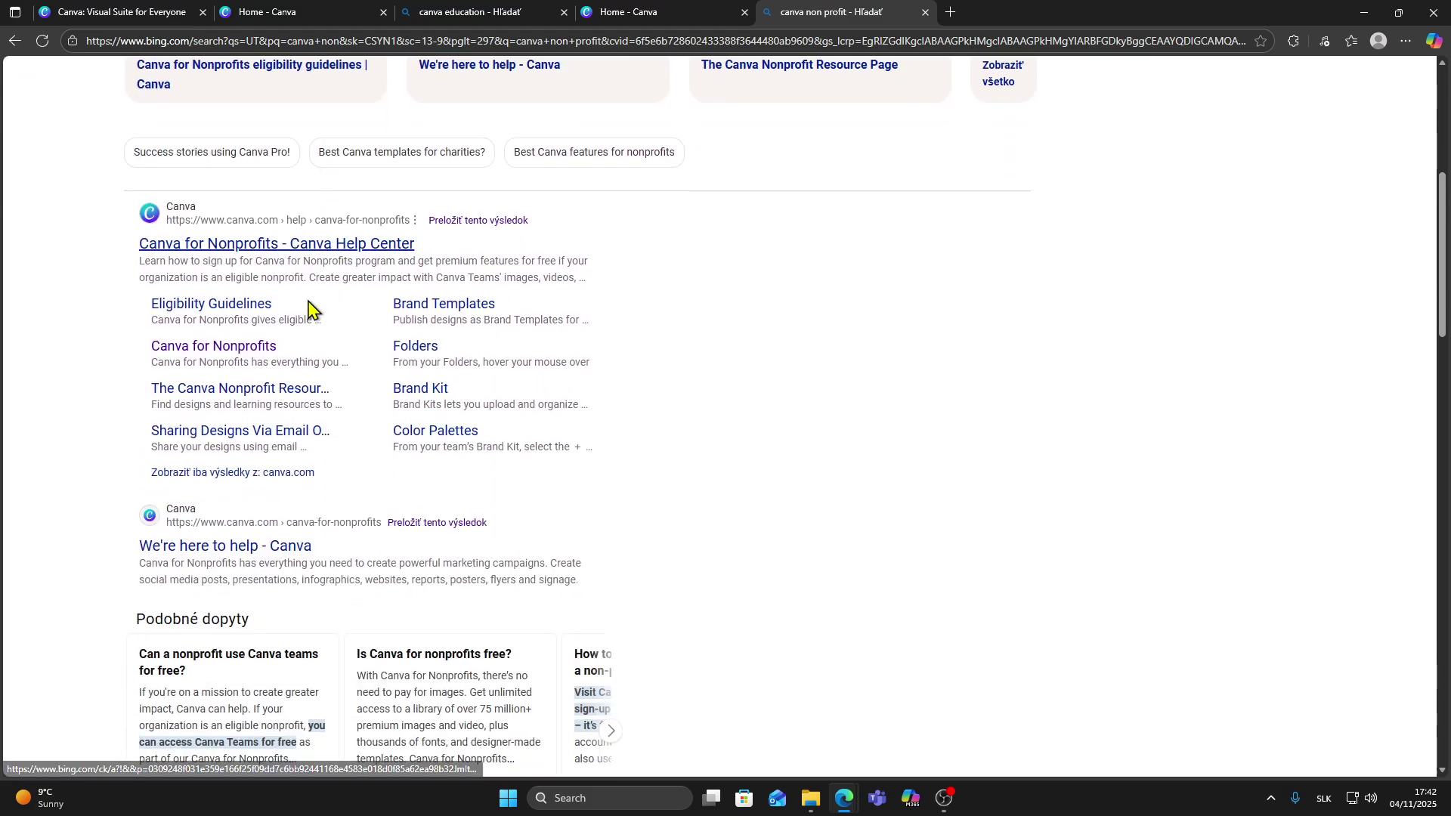
left_click(227, 349)
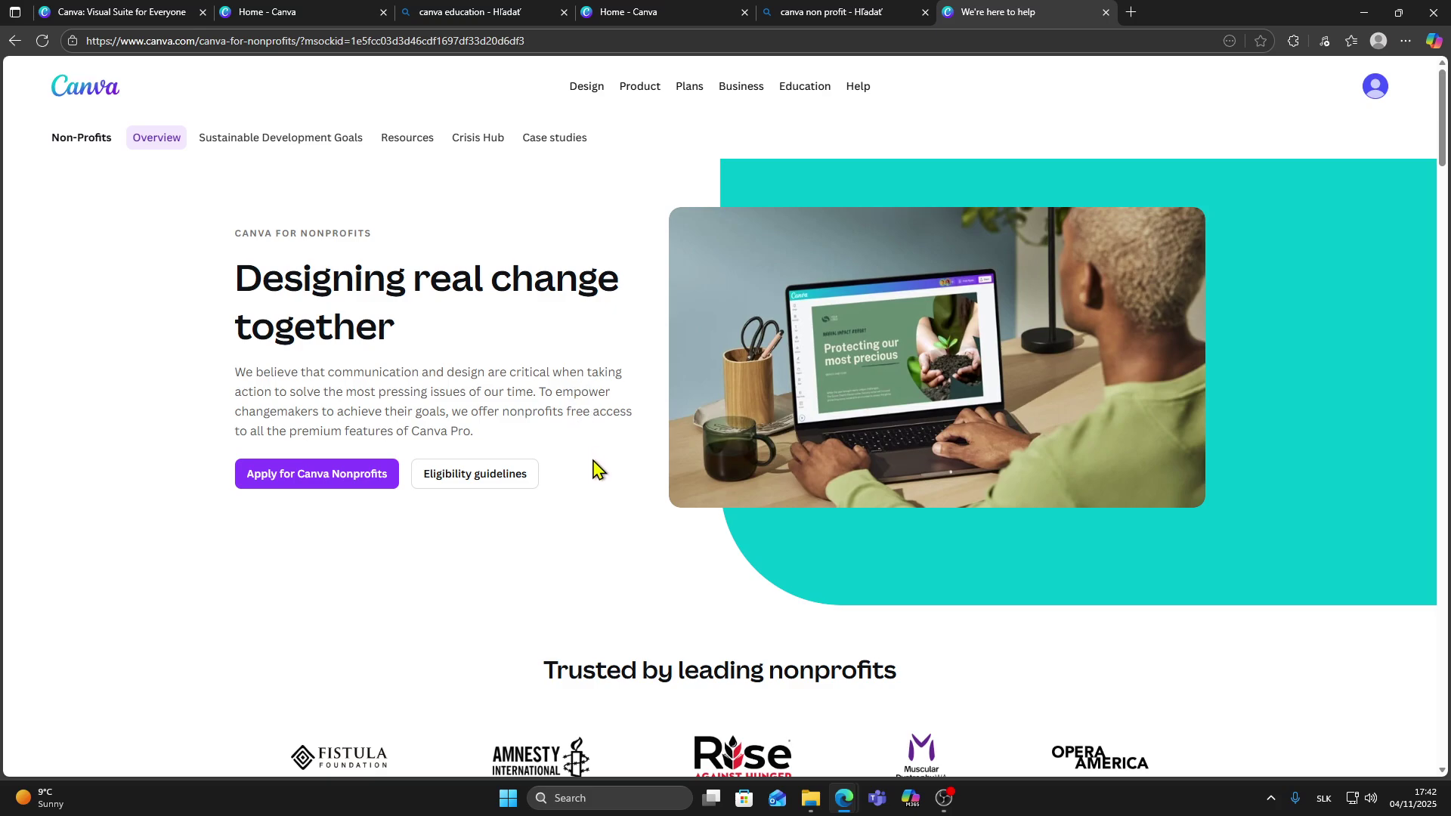
- Open the nonprofit 'Eligibility guidelines' page, then go back to the 'Home - Canva' tab
left_click(500, 473)
scroll(536, 476, "down", 2)
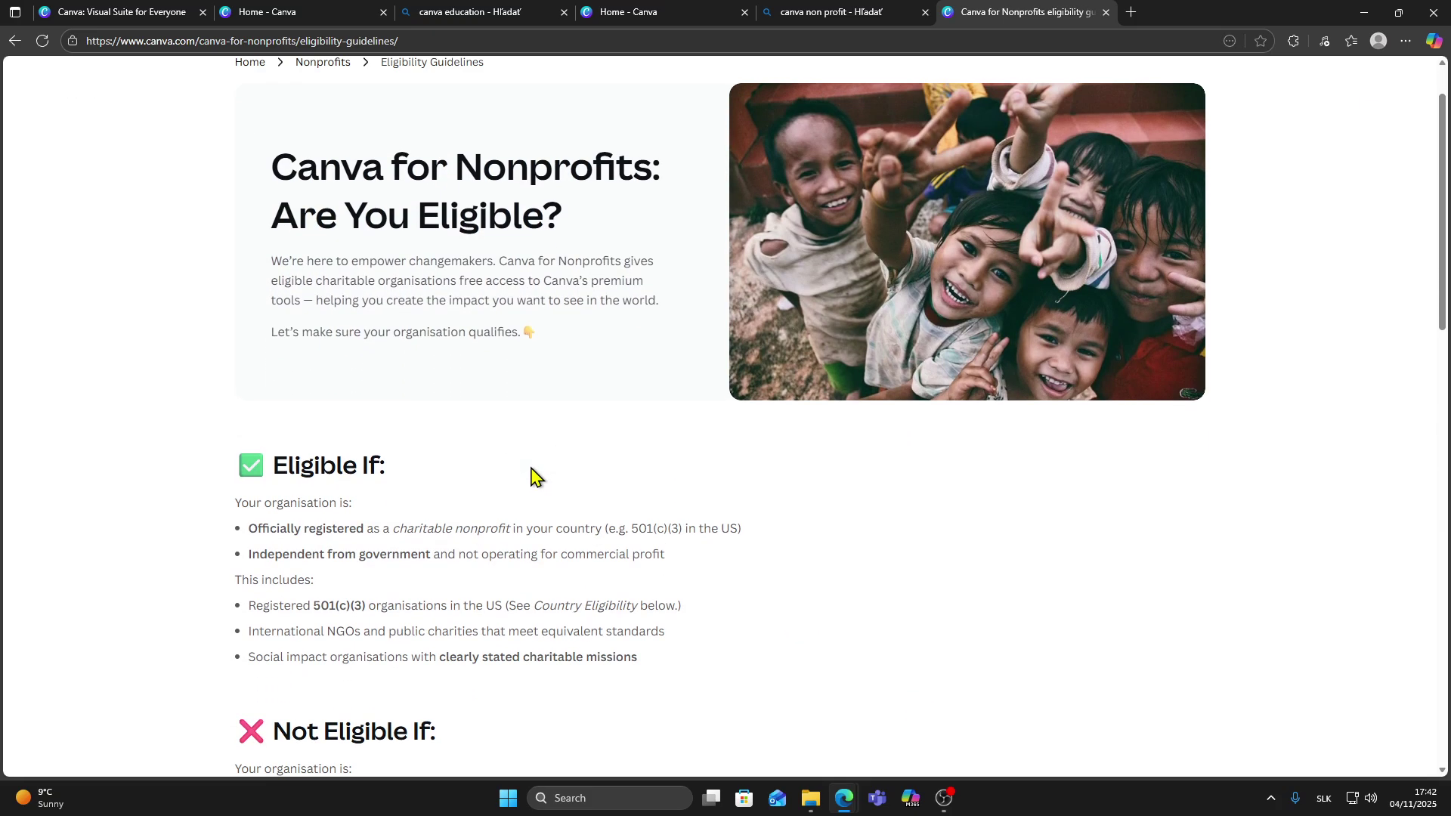
scroll(536, 477, "up", 2)
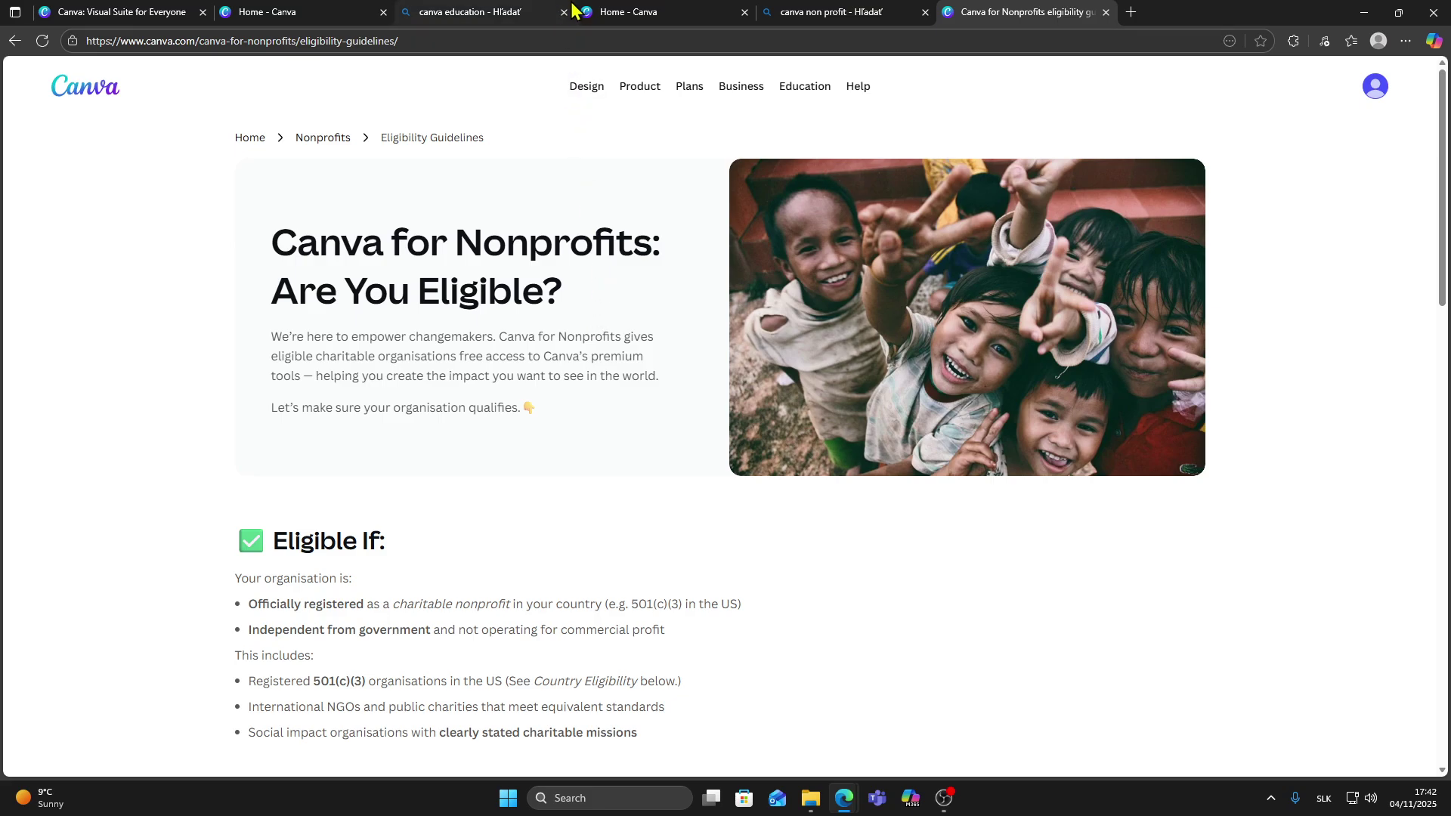
left_click(636, 12)
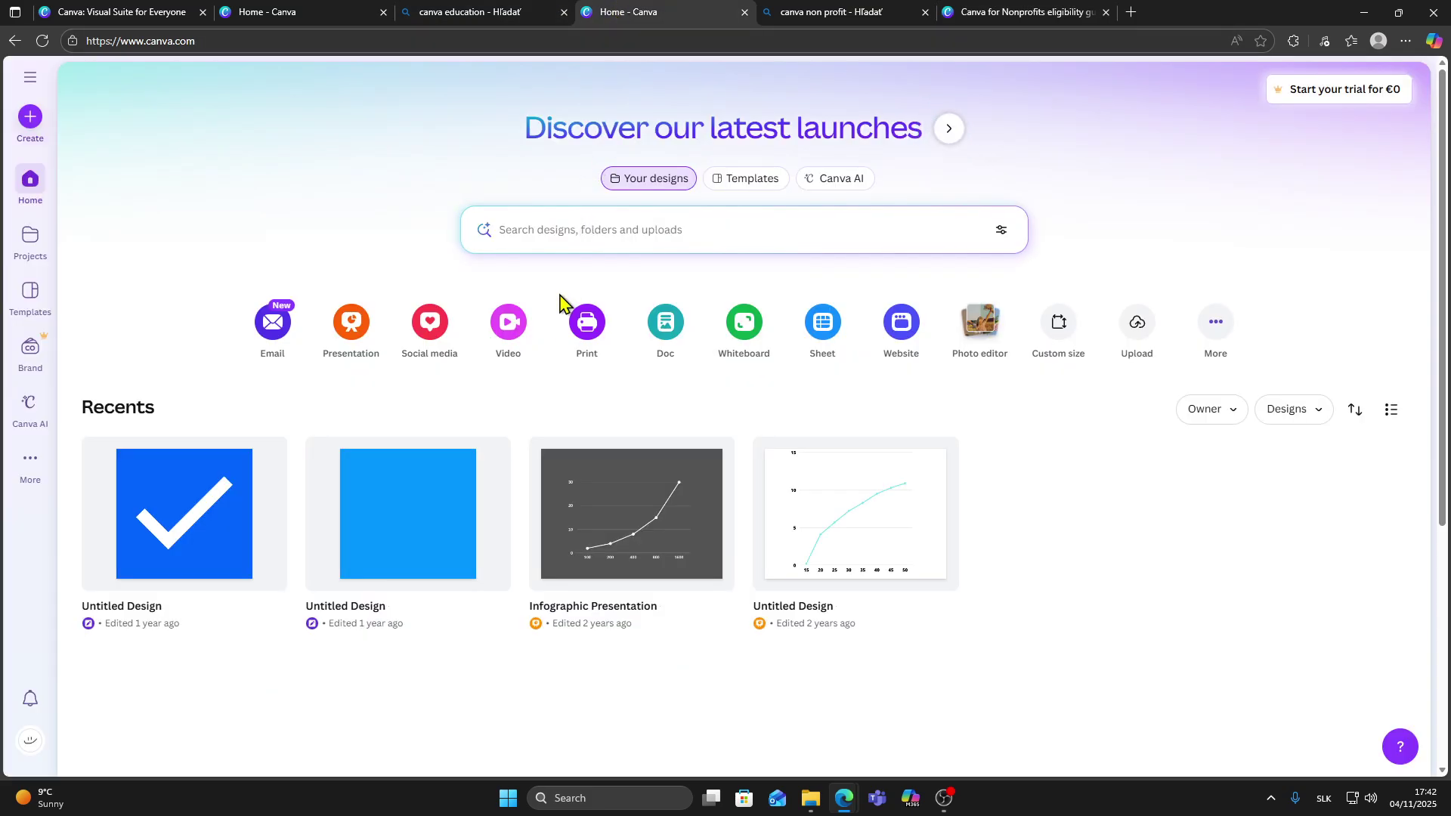